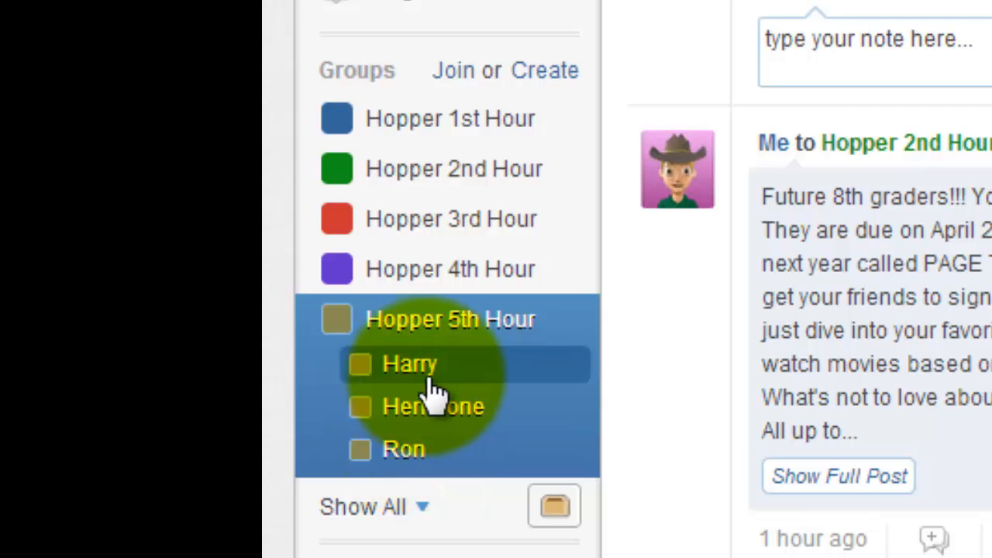
View the small groups nested under Hopper 4th Hour and Hopper 5th Hour
{"action": "left_click", "coordinate": [429, 279]}
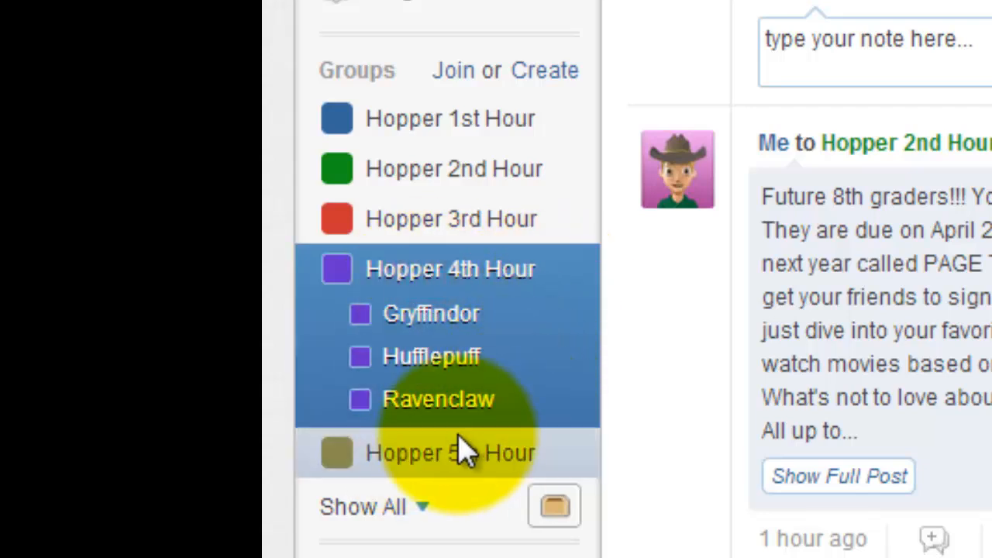
{"action": "left_click", "coordinate": [456, 454]}
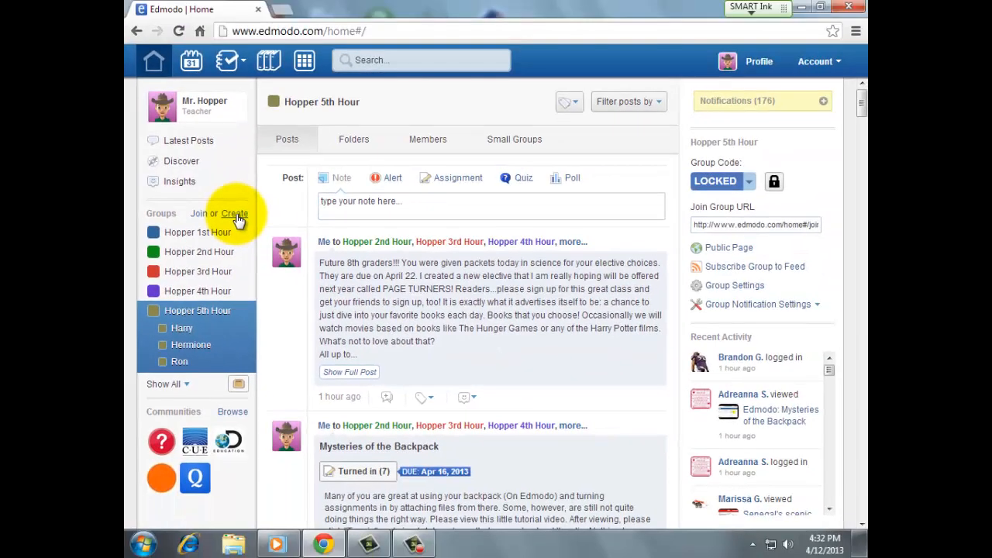
Start creating a new group and name it All students
{"action": "left_click", "coordinate": [236, 217]}
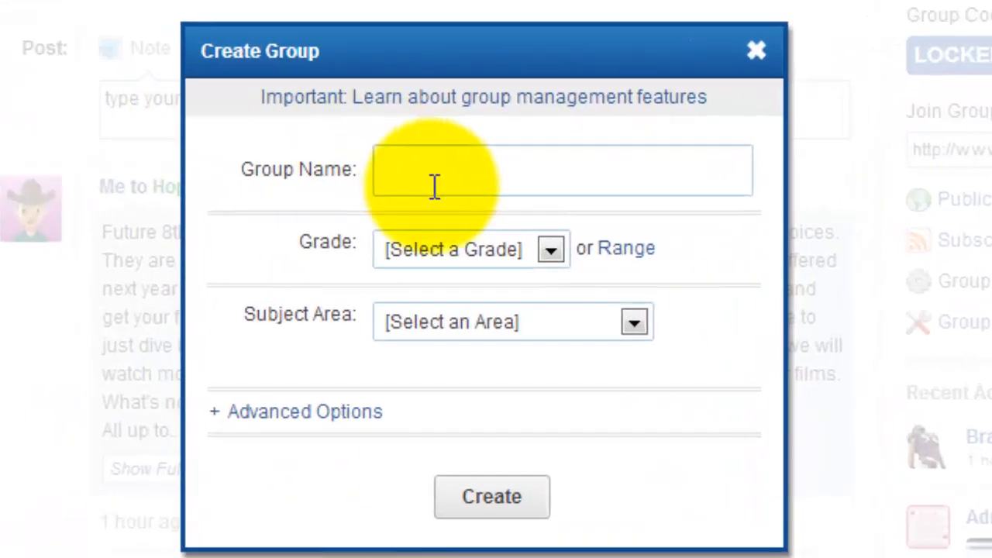
{"action": "left_click", "coordinate": [471, 236]}
{"action": "type", "text": "All"}
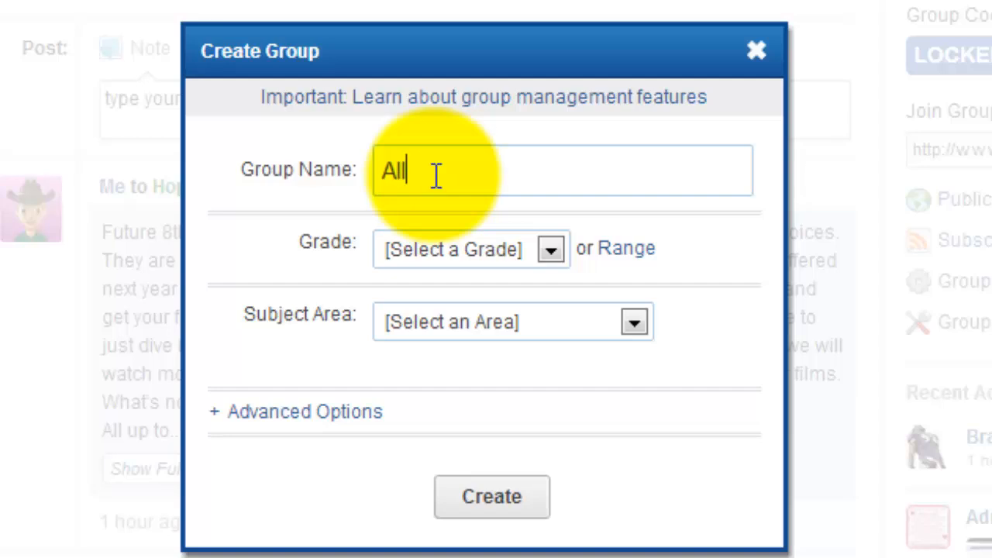
{"action": "type", "text": " students"}
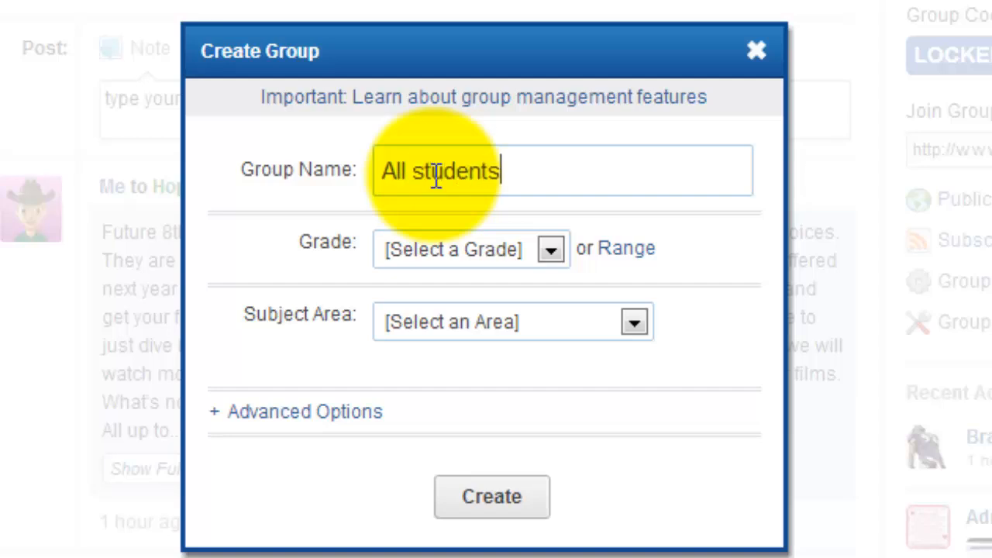
Set the new group's grade to a range of 1st - 8th
{"action": "left_click", "coordinate": [549, 248]}
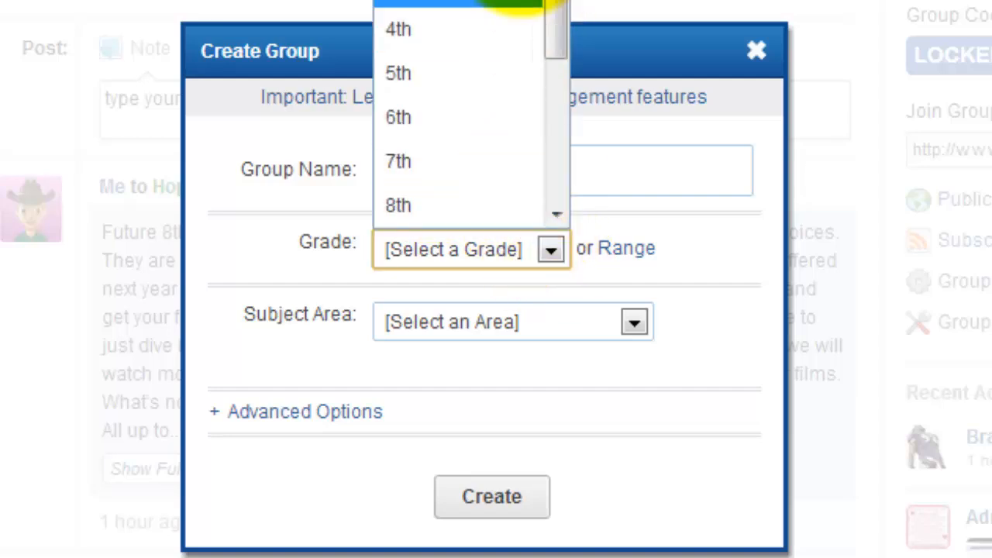
{"action": "left_click", "coordinate": [426, 211]}
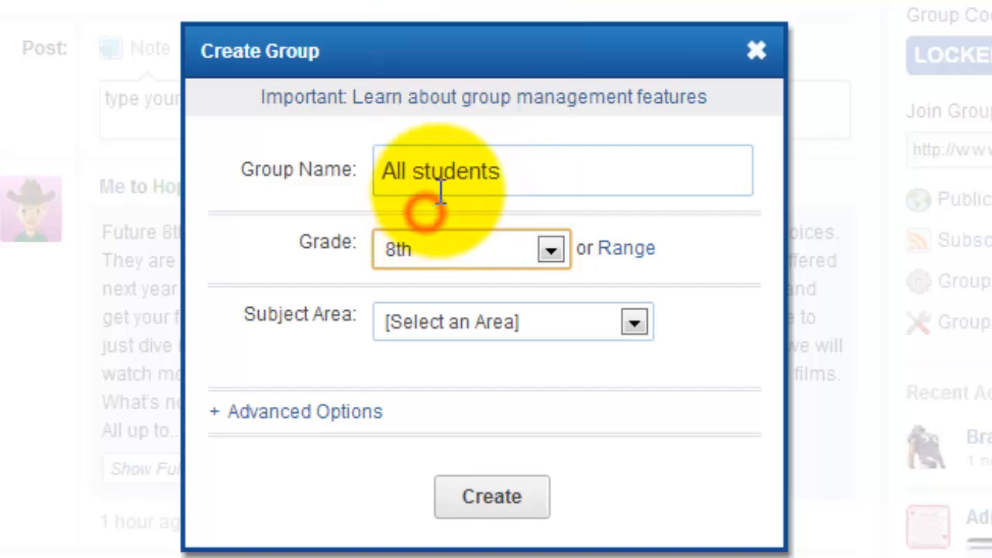
{"action": "left_click", "coordinate": [612, 259]}
{"action": "left_click", "coordinate": [421, 273]}
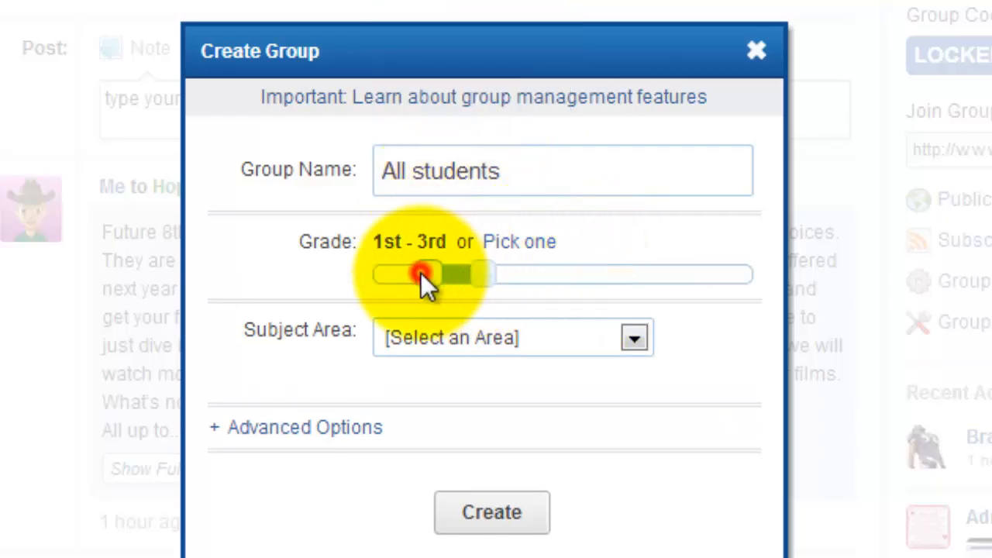
{"action": "left_click_drag", "start_coordinate": [475, 272], "coordinate": [612, 277]}
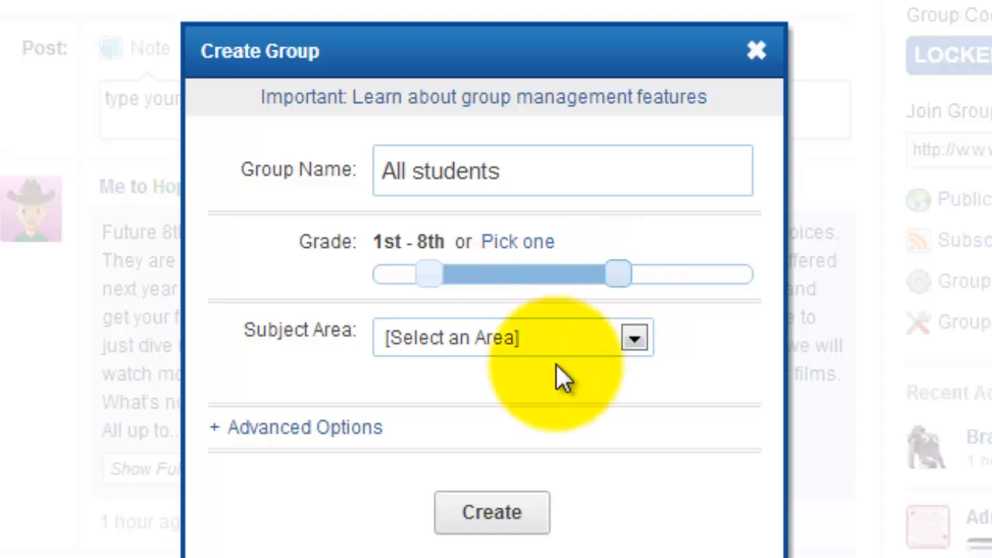
Set the new group's subject area to All and create the group
{"action": "left_click", "coordinate": [559, 343]}
{"action": "left_click", "coordinate": [481, 2]}
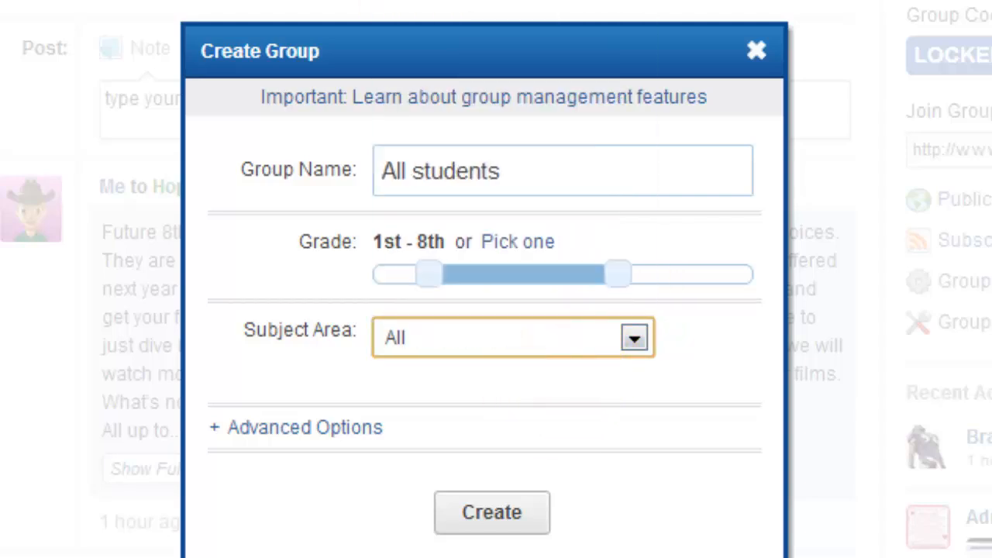
{"action": "left_click", "coordinate": [469, 515]}
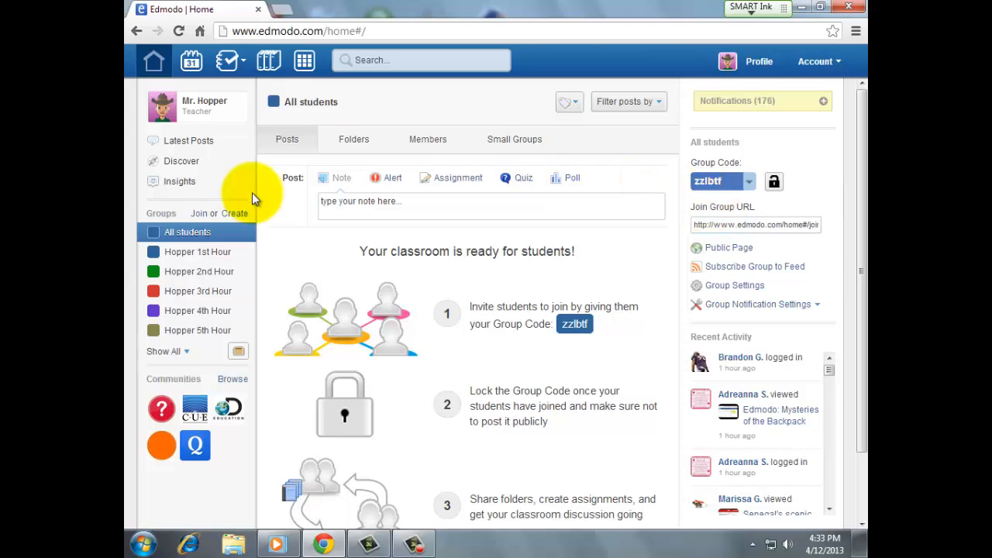
Delete the Hopper 1st Hour group through its group settings
{"action": "left_click", "coordinate": [206, 259]}
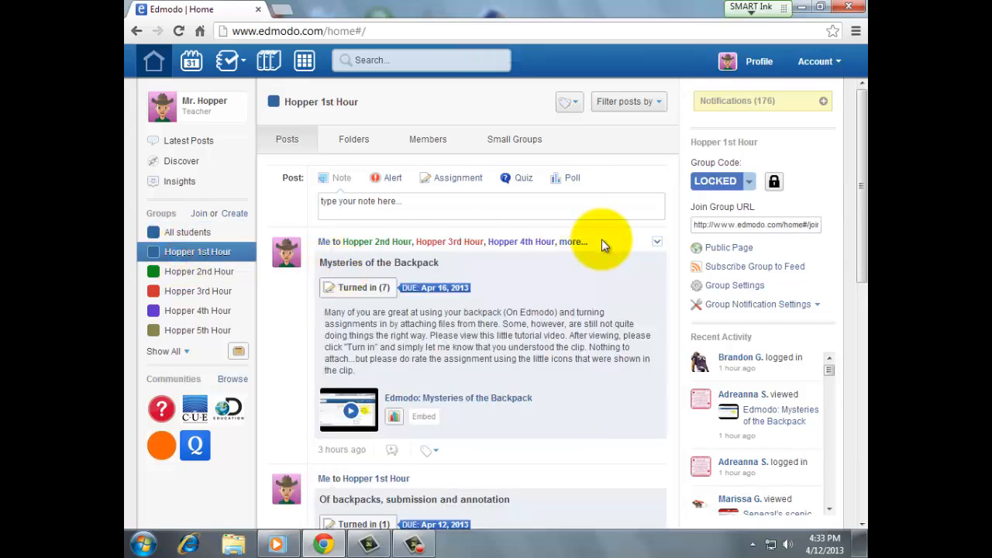
{"action": "left_click", "coordinate": [748, 285]}
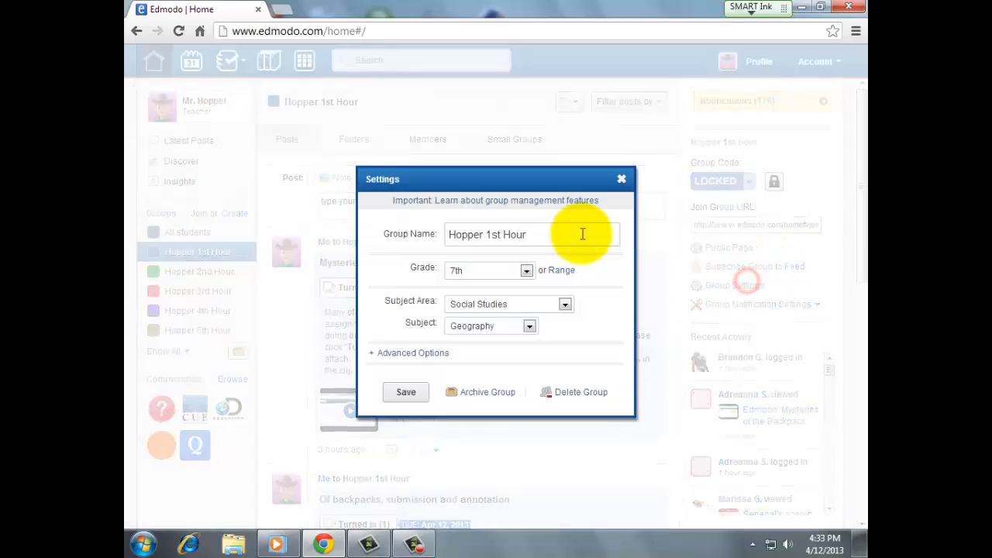
{"action": "left_click", "coordinate": [571, 392]}
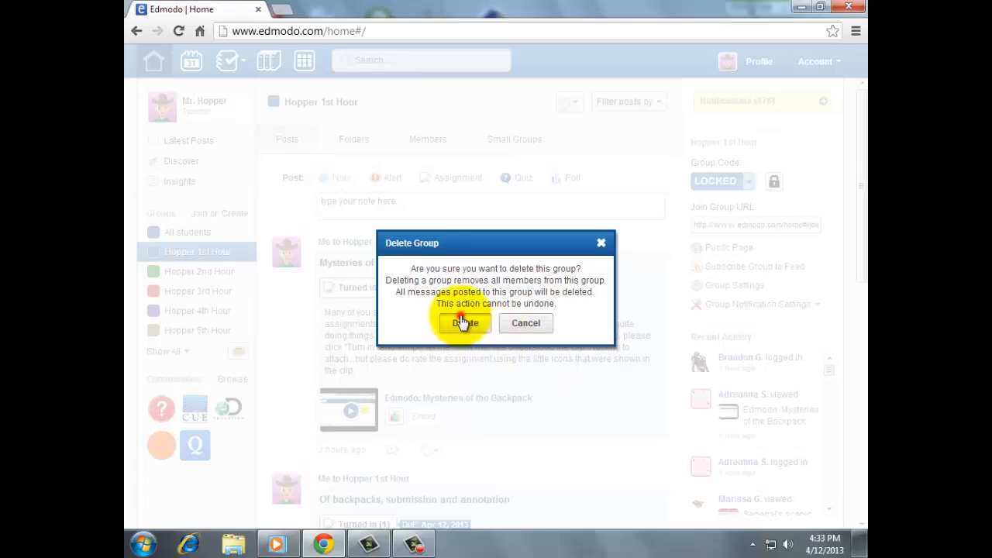
{"action": "left_click", "coordinate": [464, 323]}
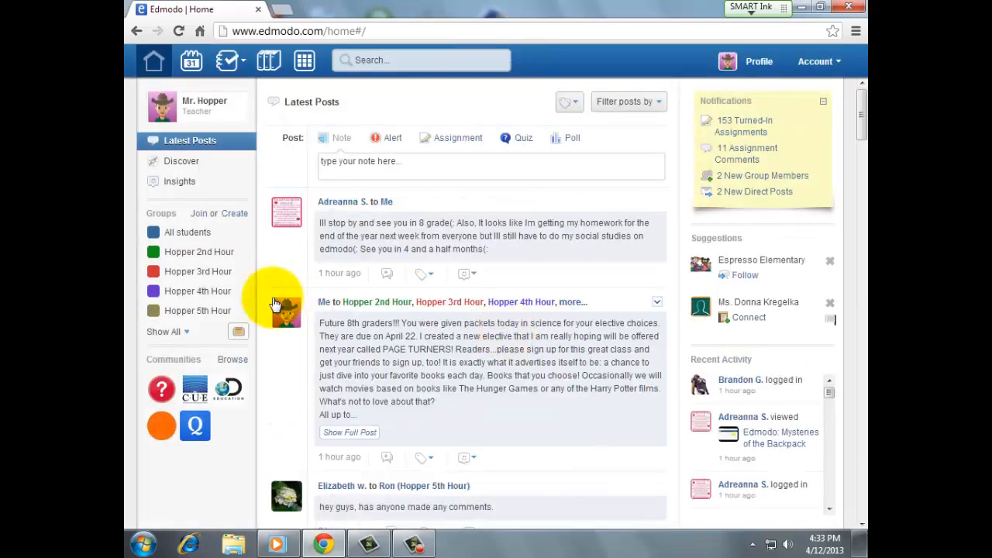
Create a small group named Luna within the Hopper 5th Hour group
{"action": "left_click", "coordinate": [197, 311]}
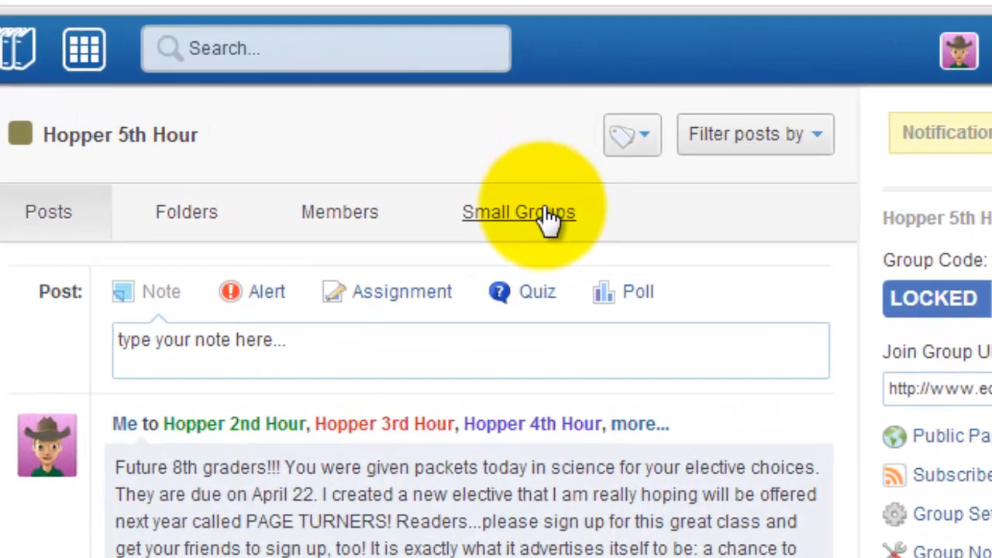
{"action": "left_click", "coordinate": [528, 138]}
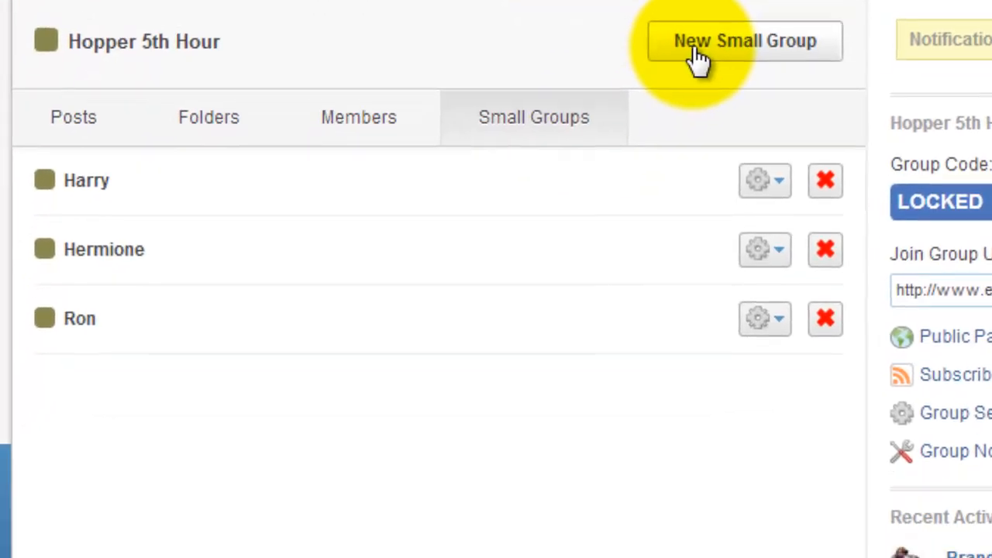
{"action": "left_click", "coordinate": [680, 133]}
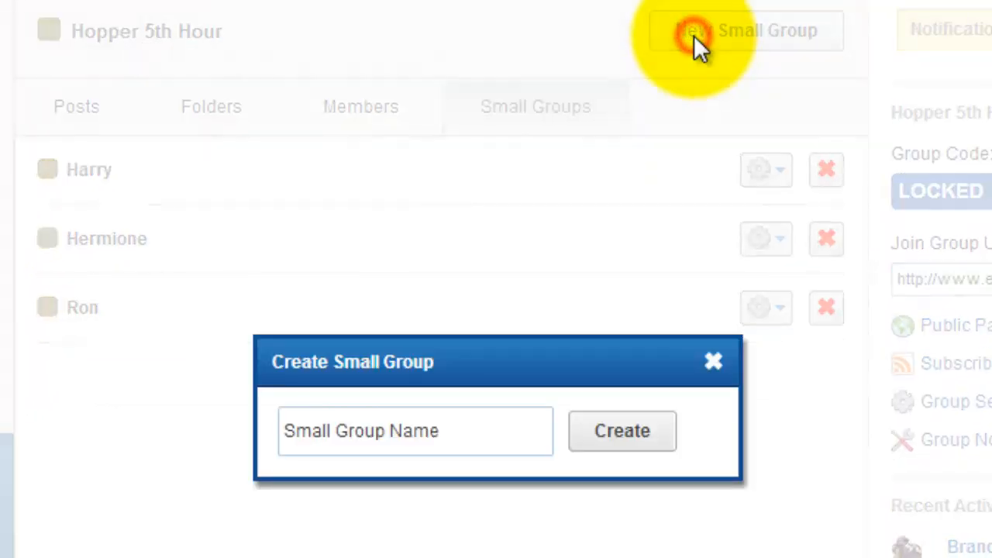
{"action": "left_click", "coordinate": [417, 426]}
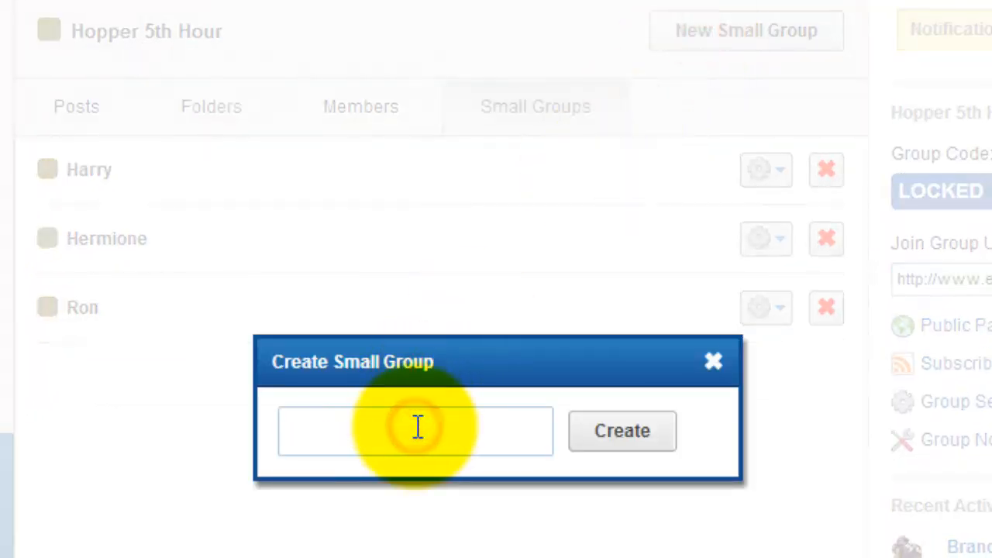
{"action": "type", "text": "Luna"}
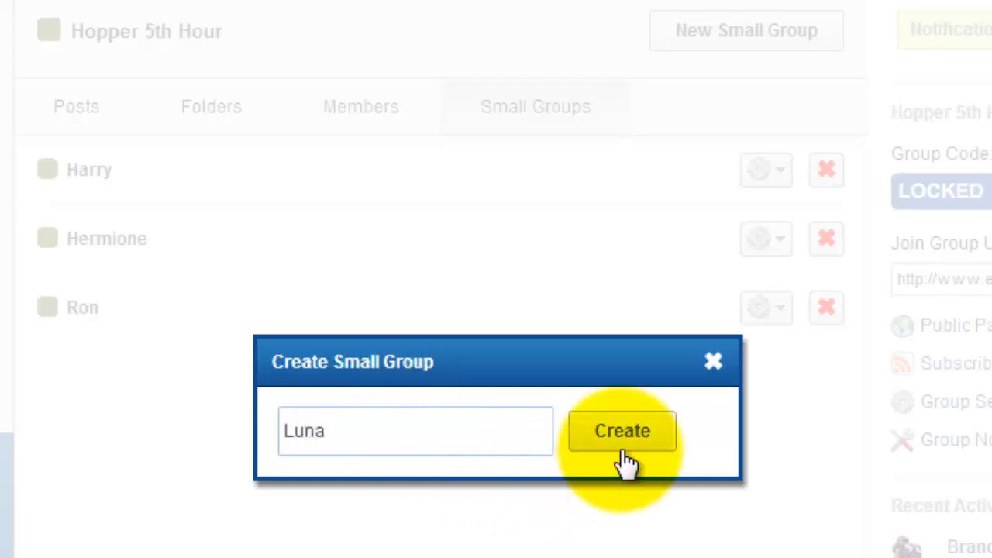
{"action": "left_click", "coordinate": [624, 438]}
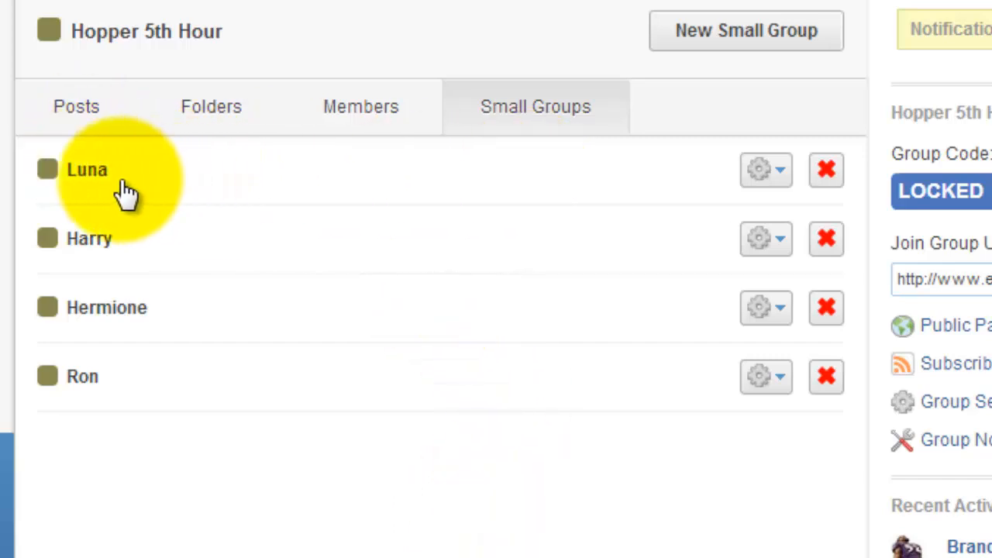
Open the Luna small group and add three students from the list of all group members
{"action": "left_click", "coordinate": [81, 176]}
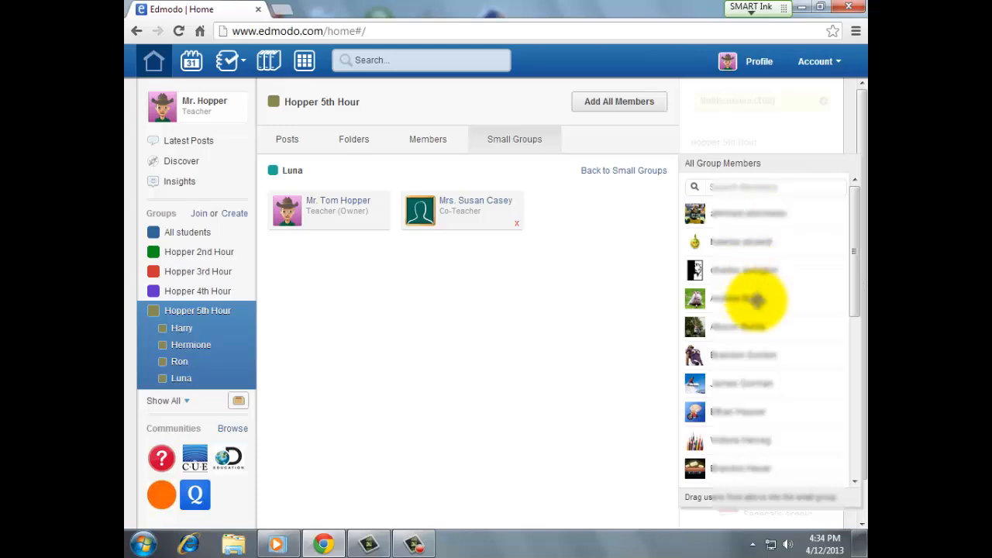
{"action": "left_click_drag", "start_coordinate": [753, 334], "coordinate": [467, 320]}
{"action": "left_click_drag", "start_coordinate": [779, 326], "coordinate": [395, 295]}
{"action": "left_click_drag", "start_coordinate": [709, 304], "coordinate": [379, 283]}
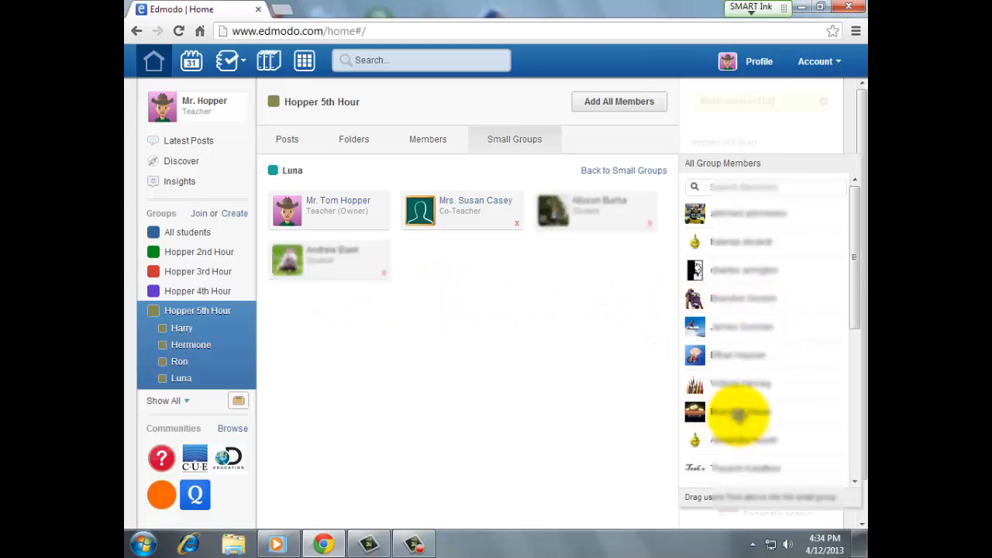
{"action": "left_click_drag", "start_coordinate": [742, 414], "coordinate": [435, 288]}
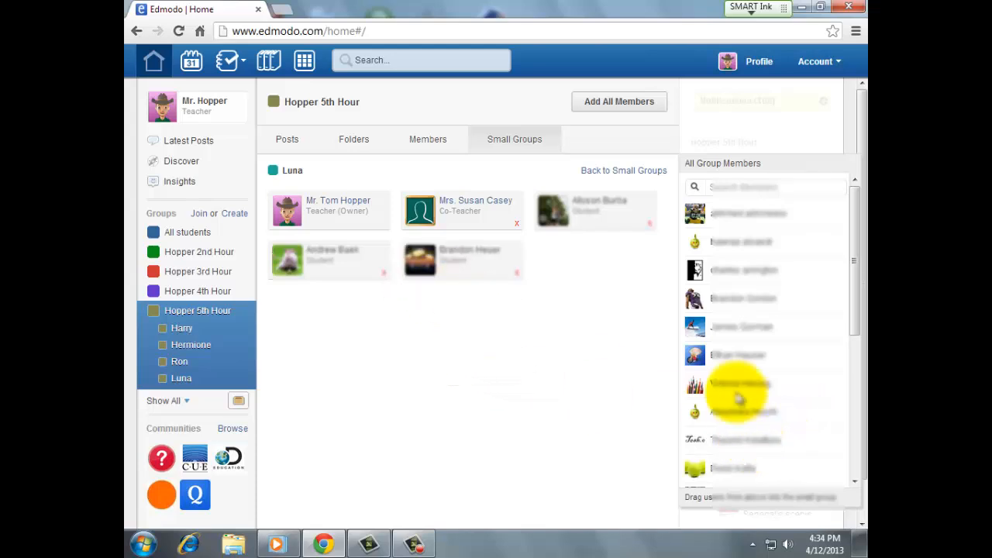
Remove one of the added students from the Luna small group and add two other students
{"action": "left_click", "coordinate": [384, 273]}
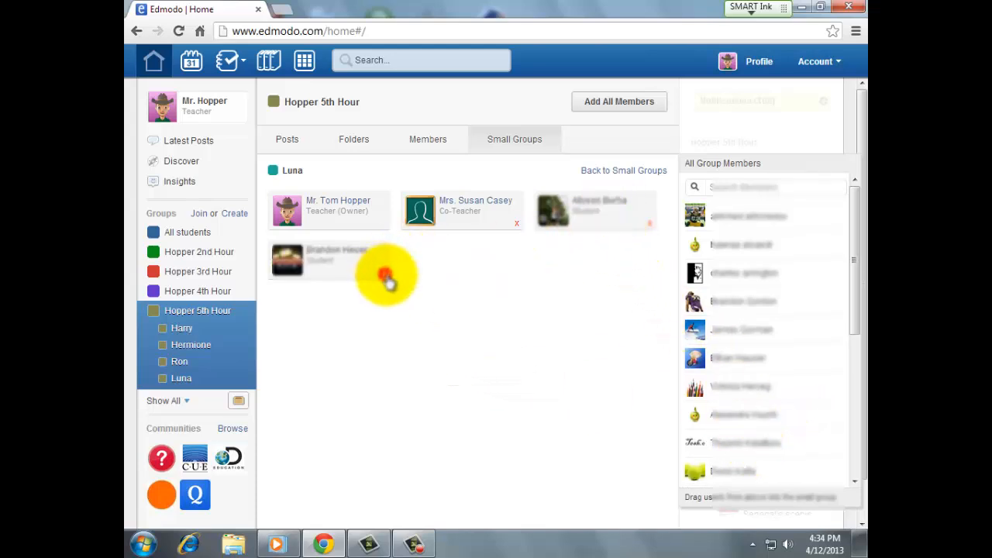
{"action": "left_click_drag", "start_coordinate": [744, 411], "coordinate": [508, 272]}
{"action": "left_click_drag", "start_coordinate": [759, 441], "coordinate": [612, 293]}
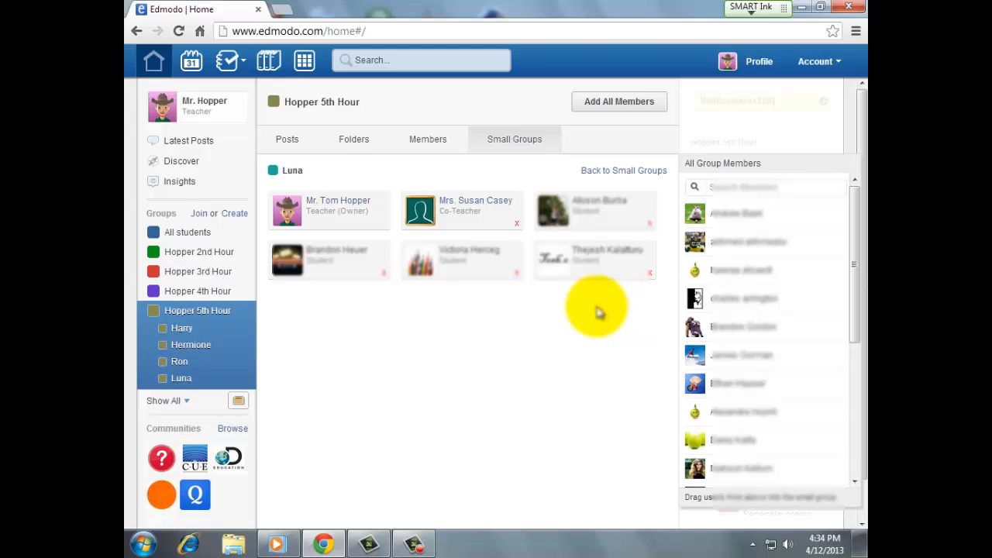
Return to Hopper 5th Hour and view the posts page of its Luna small group
{"action": "left_click", "coordinate": [205, 312]}
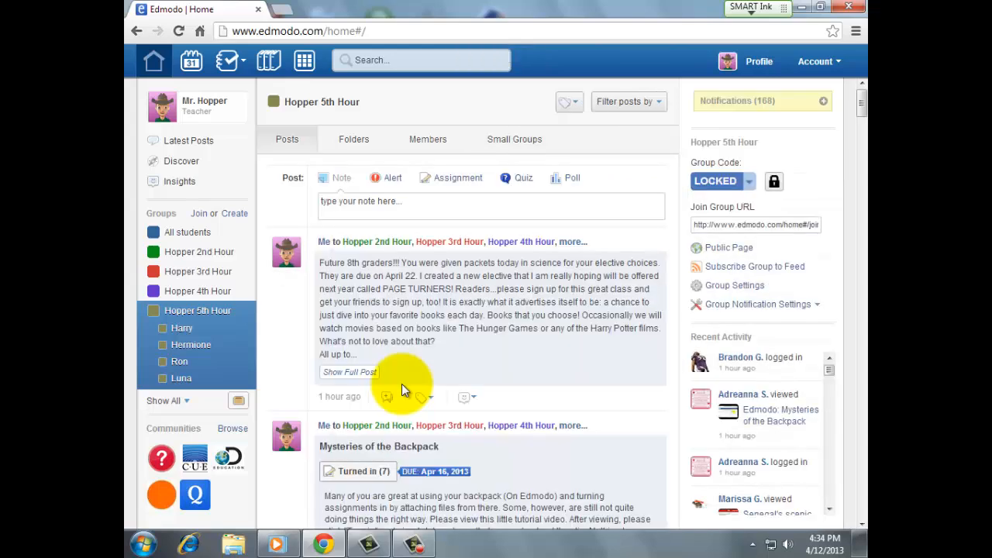
{"action": "left_click", "coordinate": [180, 380]}
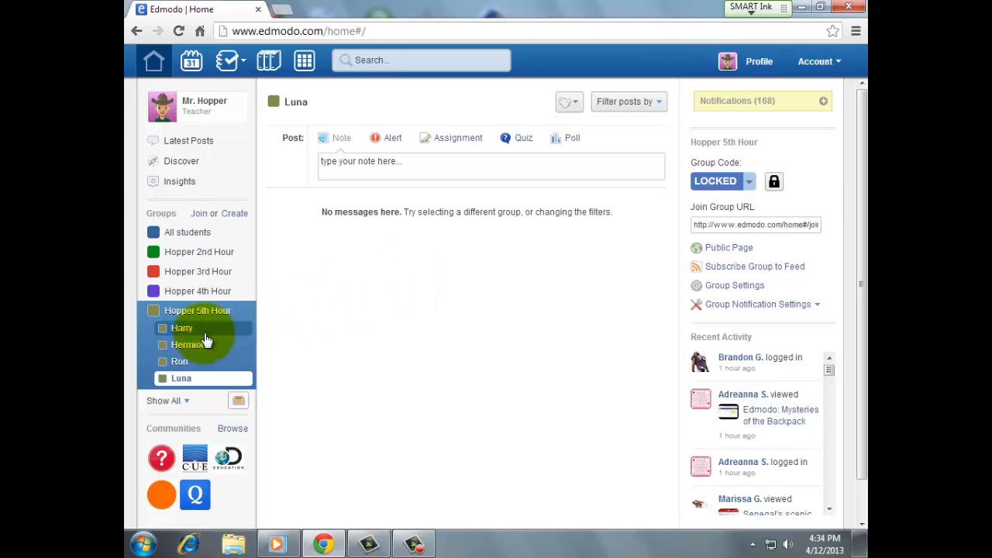
Open the Harry small group and read the full post with its first group assignment
{"action": "left_click", "coordinate": [180, 330]}
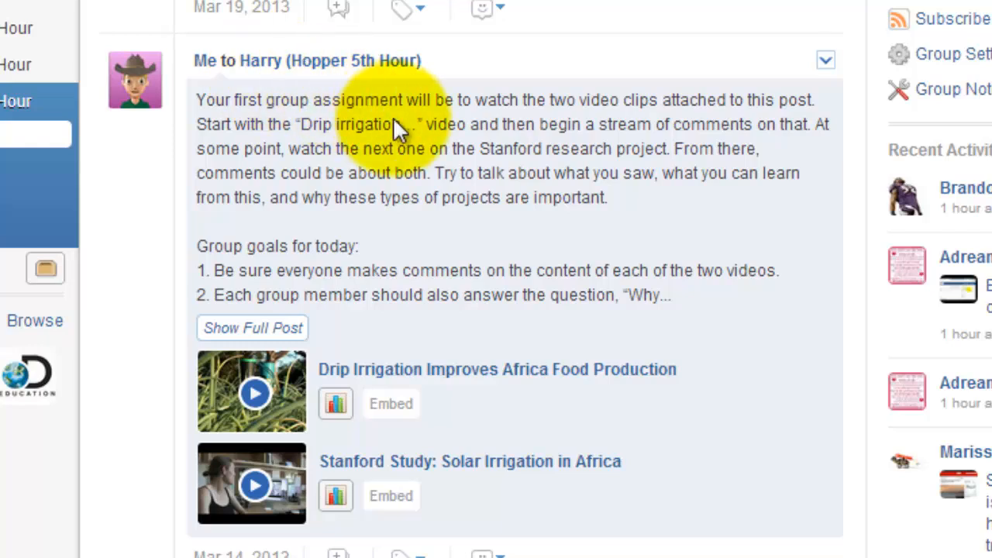
{"action": "left_click", "coordinate": [279, 337]}
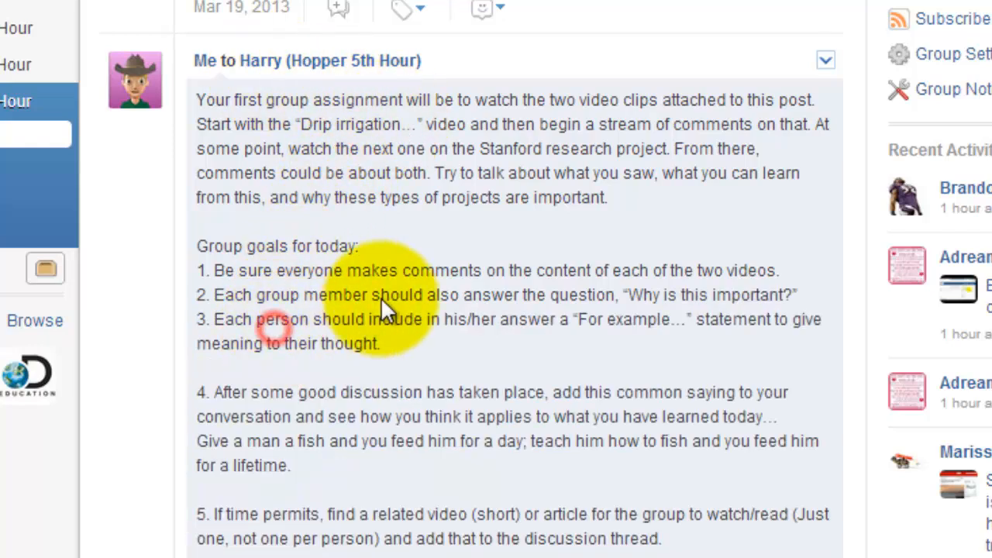
{"action": "scroll", "coordinate": [382, 297], "scroll_direction": "down", "scroll_amount": 2}
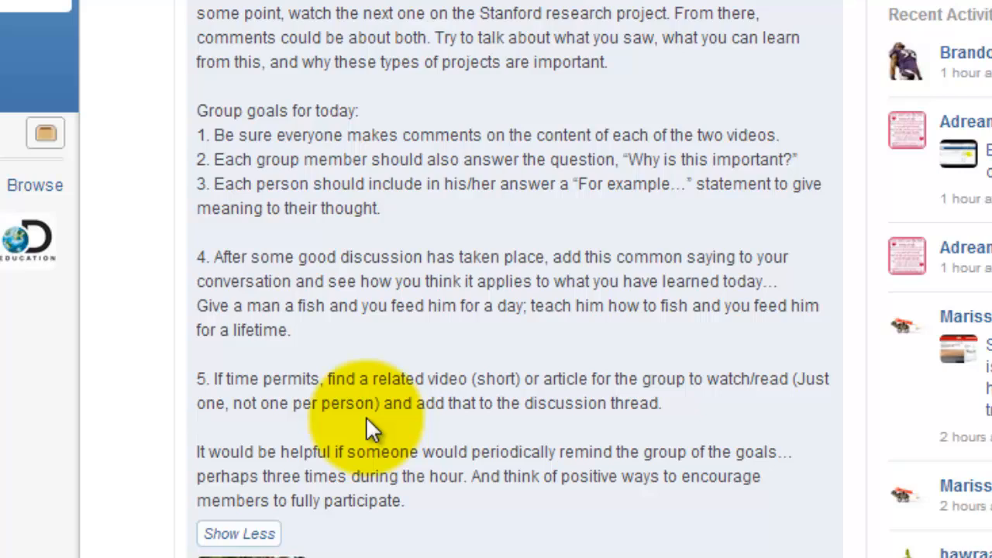
{"action": "scroll", "coordinate": [371, 428], "scroll_direction": "down", "scroll_amount": 4}
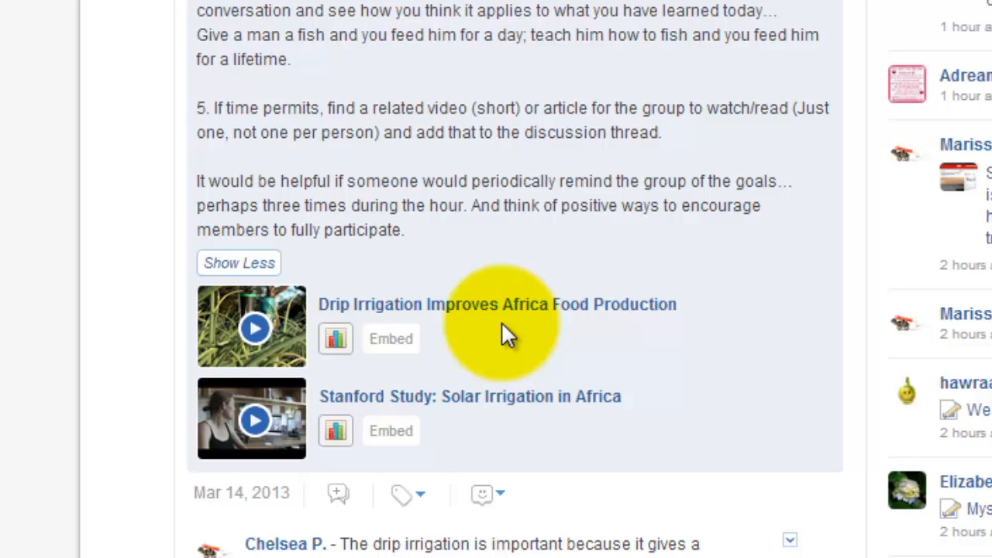
Show all replies under the Harry group's assignment post and read through the student discussion
{"action": "scroll", "coordinate": [502, 322], "scroll_direction": "down", "scroll_amount": 5}
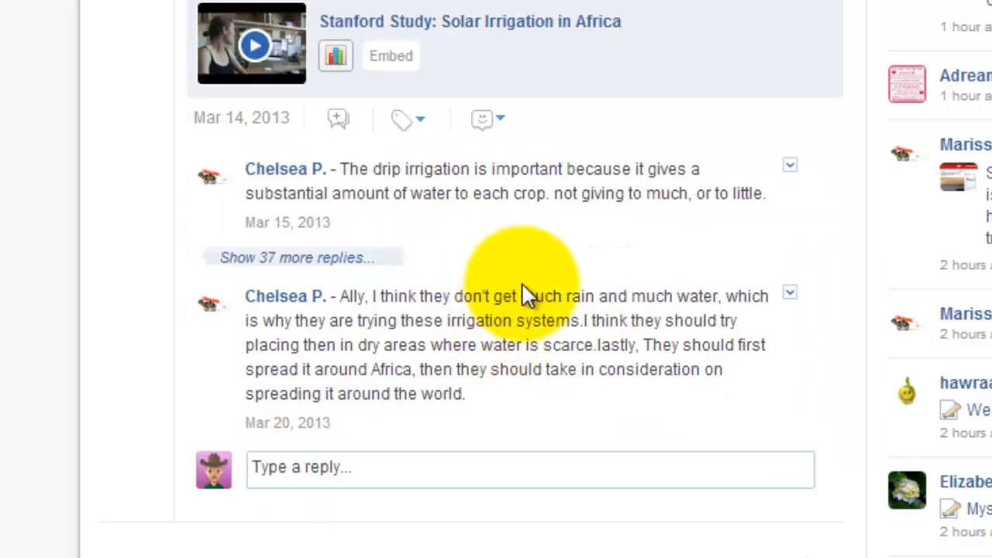
{"action": "left_click", "coordinate": [298, 260]}
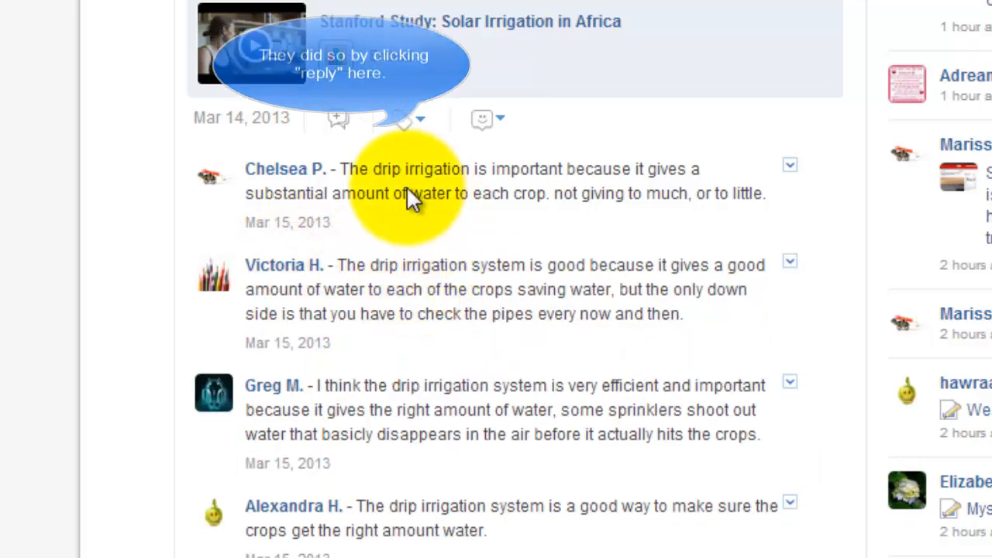
{"action": "scroll", "coordinate": [504, 415], "scroll_direction": "down", "scroll_amount": 9}
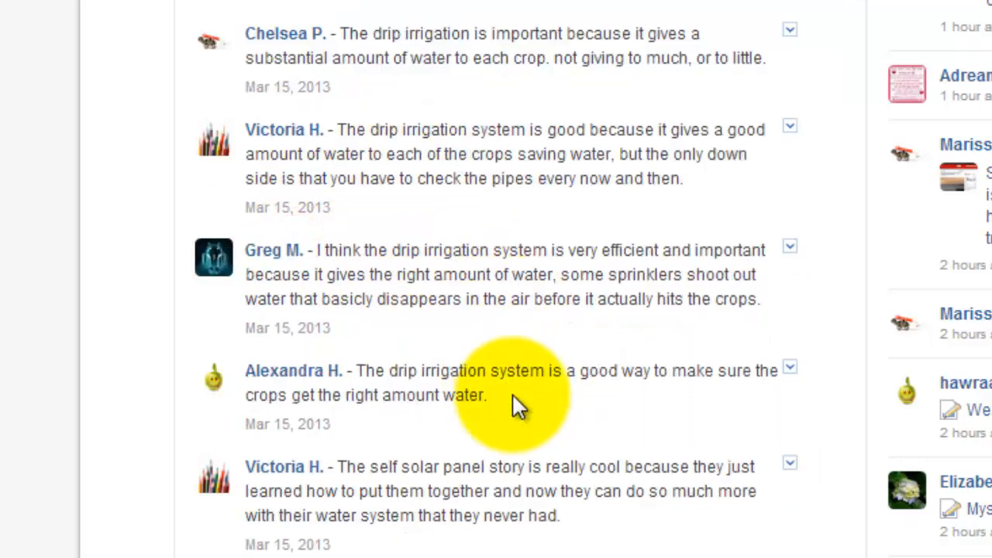
Read the remaining replies in the Harry group's irrigation discussion and return to the original assignment post
{"action": "scroll", "coordinate": [518, 405], "scroll_direction": "down", "scroll_amount": 9}
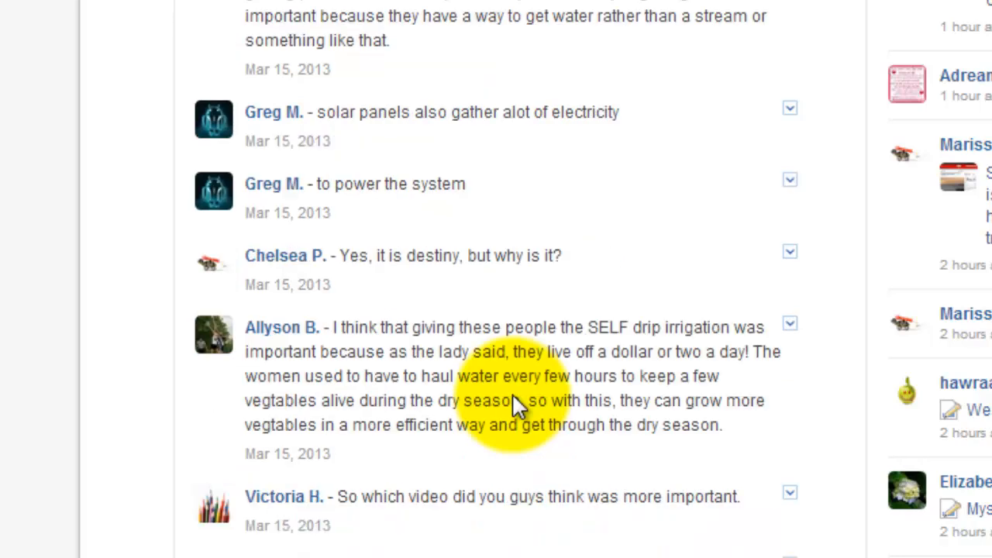
{"action": "scroll", "coordinate": [518, 405], "scroll_direction": "down", "scroll_amount": 7}
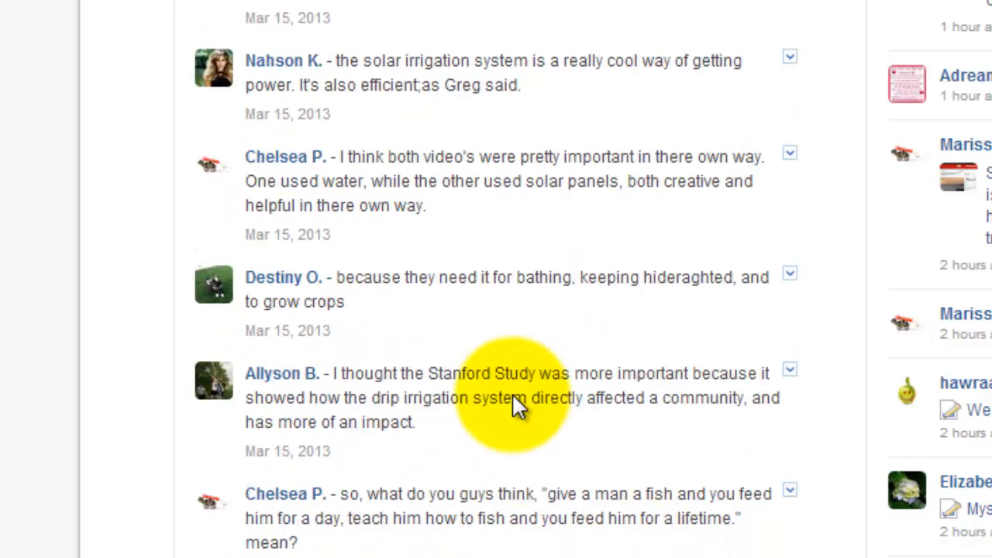
{"action": "scroll", "coordinate": [518, 404], "scroll_direction": "down", "scroll_amount": 5}
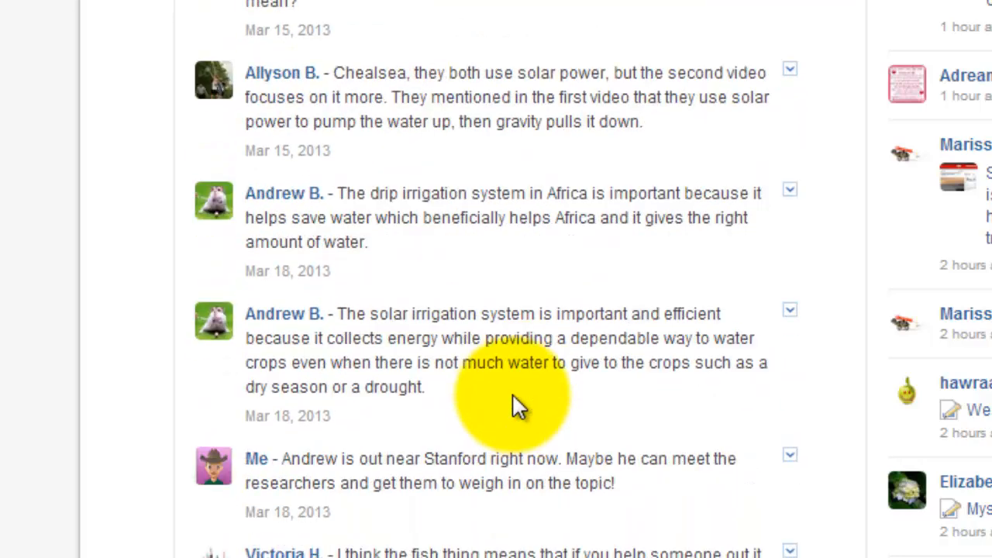
{"action": "scroll", "coordinate": [518, 405], "scroll_direction": "down", "scroll_amount": 2}
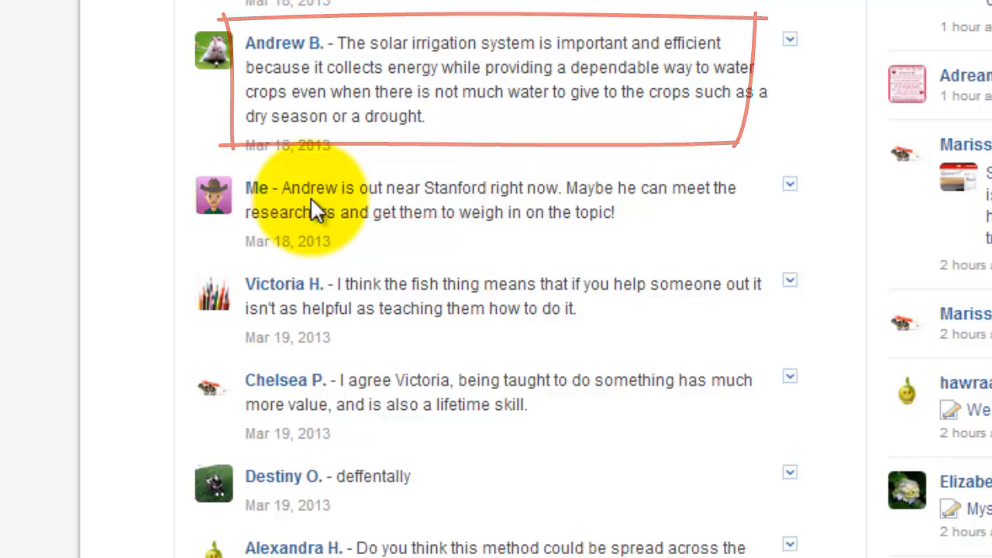
{"action": "scroll", "coordinate": [310, 197], "scroll_direction": "up", "scroll_amount": 3}
{"action": "scroll", "coordinate": [313, 197], "scroll_direction": "up", "scroll_amount": 15}
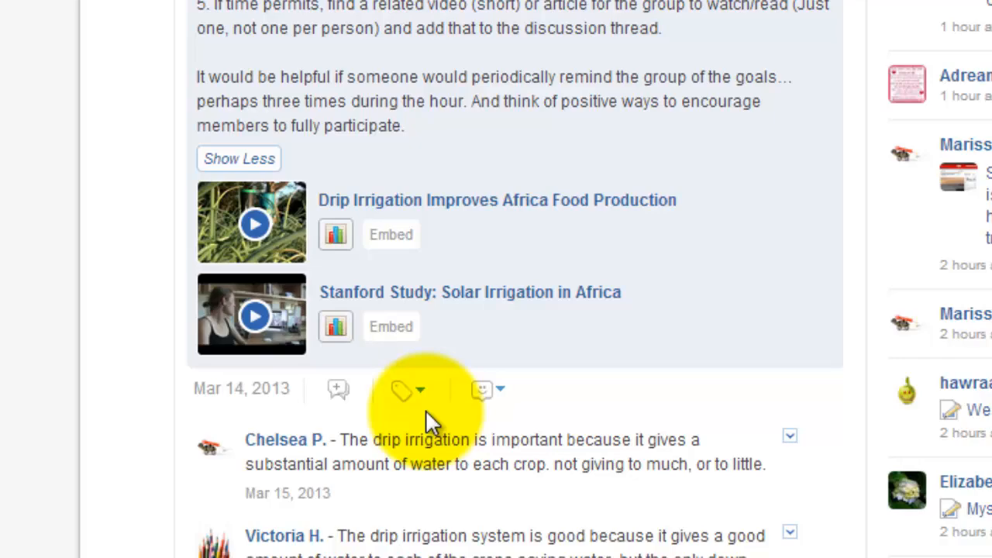
{"action": "scroll", "coordinate": [427, 413], "scroll_direction": "up", "scroll_amount": 5}
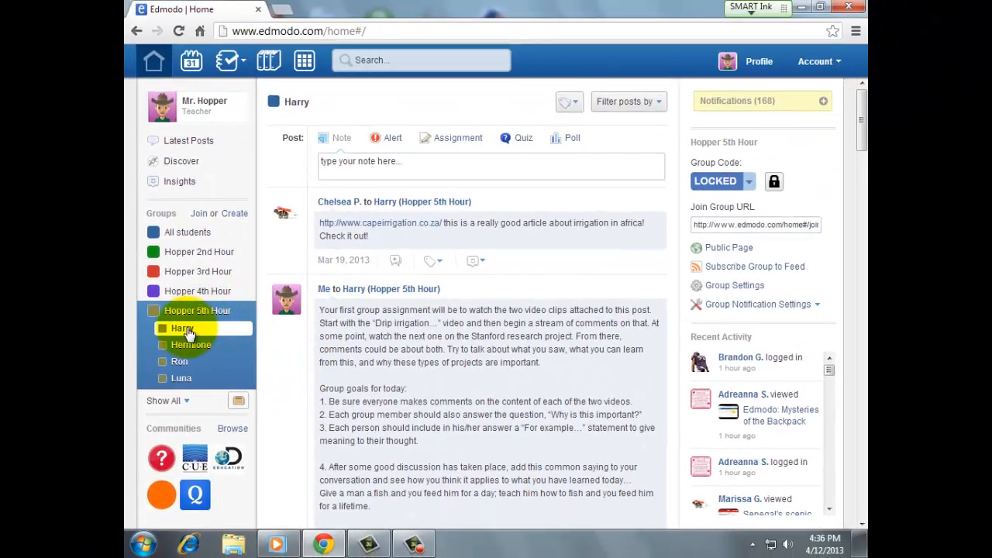
Draft the note "ajkfbkdbskfb" in the Harry small group and add Snape (Hopper 3rd Hour) as a second recipient
{"action": "left_click", "coordinate": [182, 328]}
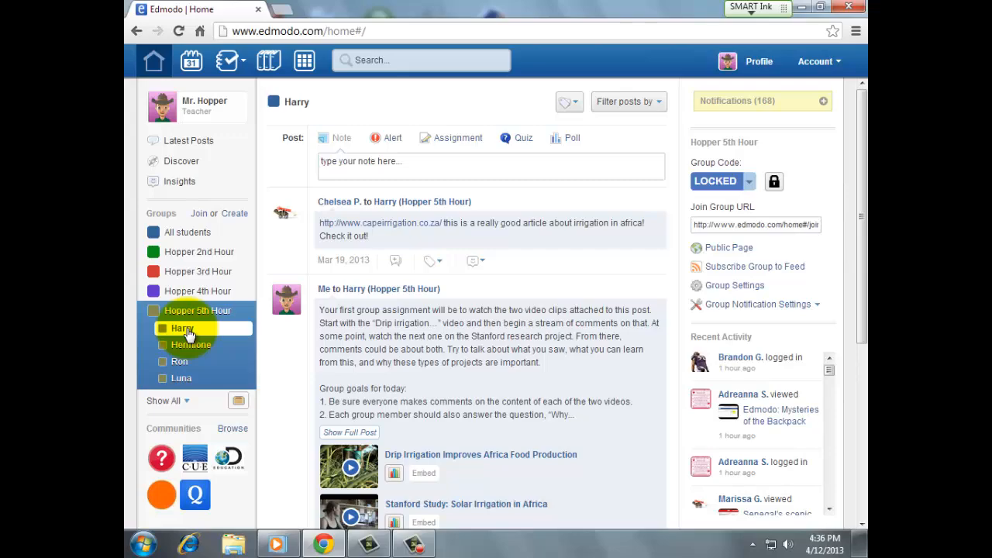
{"action": "left_click", "coordinate": [436, 171]}
{"action": "type", "text": "ajkfbkdbskfb"}
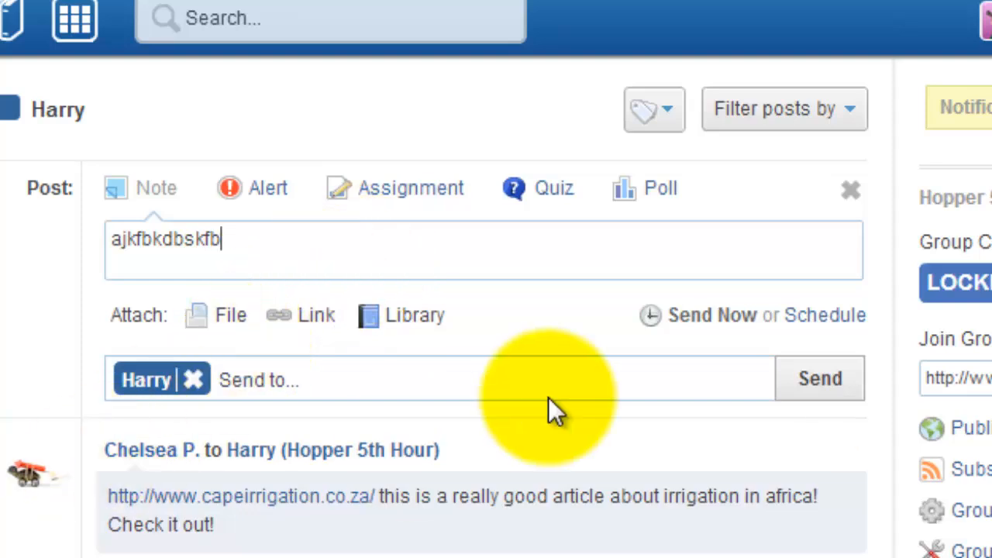
{"action": "left_click", "coordinate": [505, 364]}
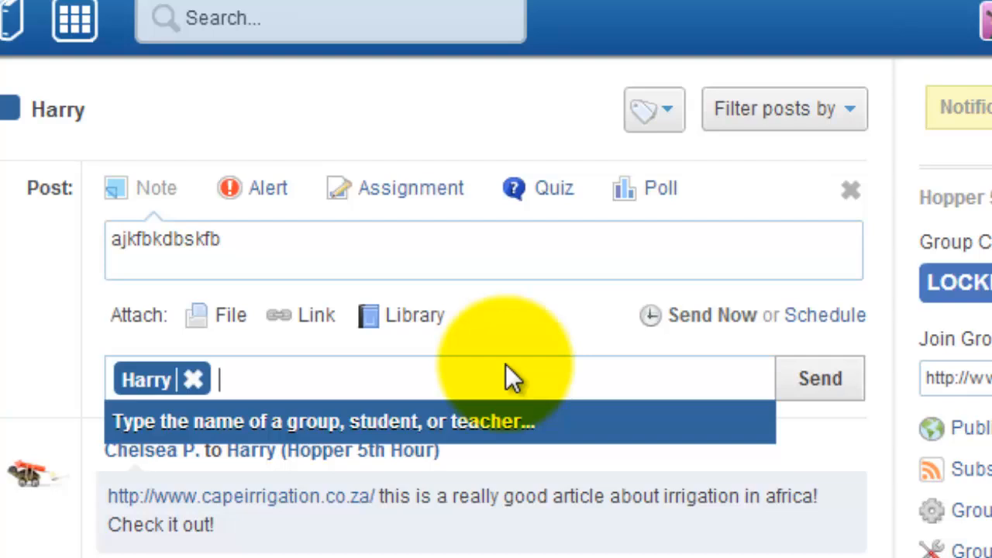
{"action": "type", "text": "snap"}
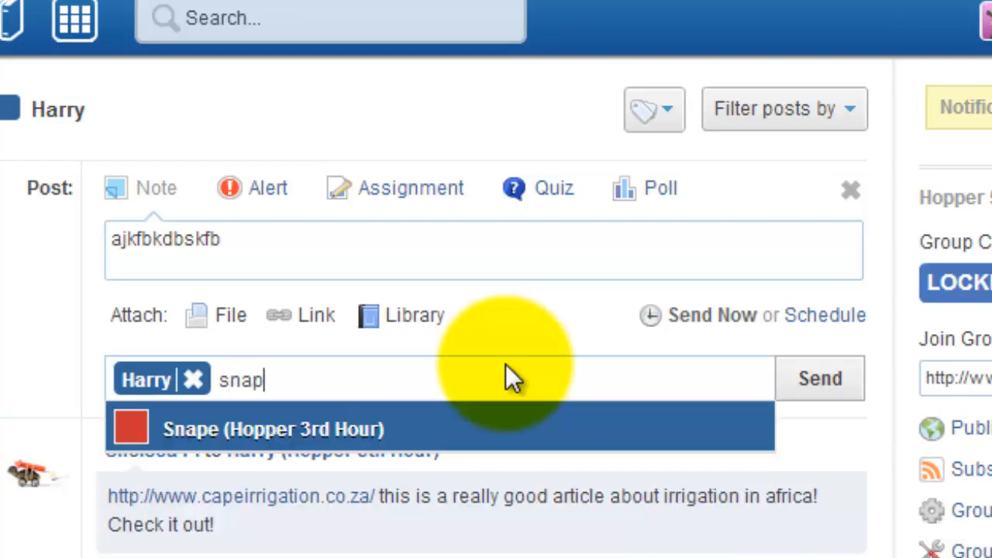
{"action": "left_click", "coordinate": [361, 432]}
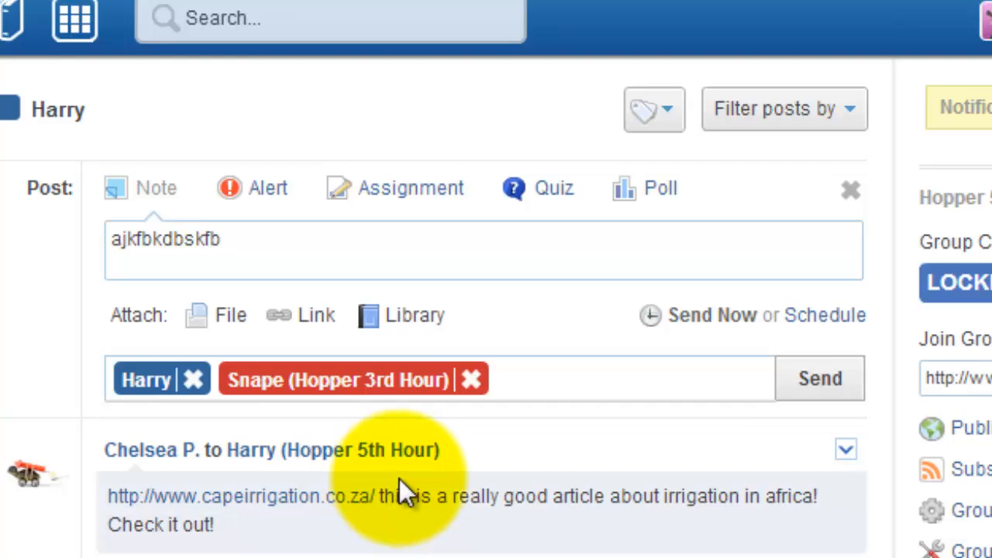
Remove both the Snape and Harry recipients and abandon the unsent note by switching to the Luna small group
{"action": "left_click", "coordinate": [472, 379]}
{"action": "left_click", "coordinate": [195, 379]}
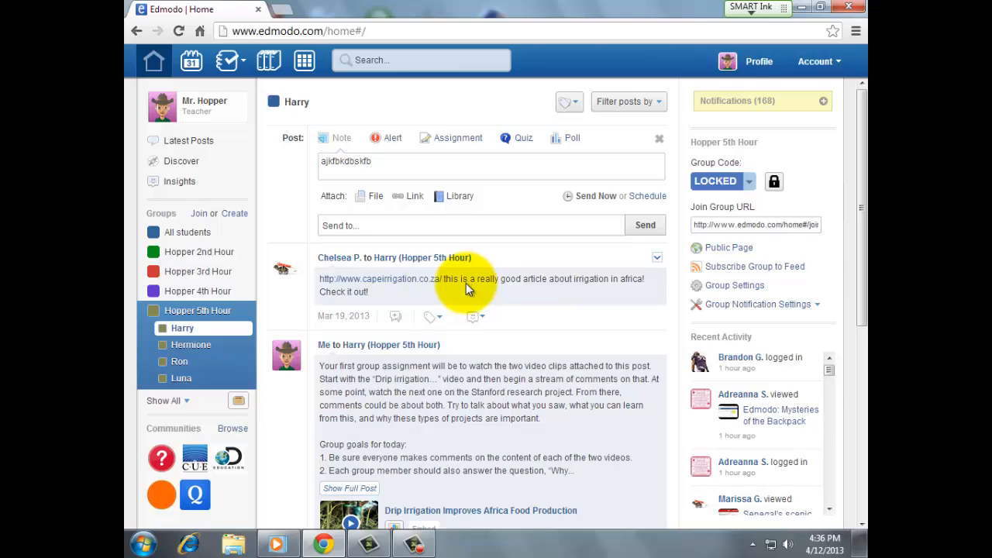
{"action": "left_click", "coordinate": [193, 378]}
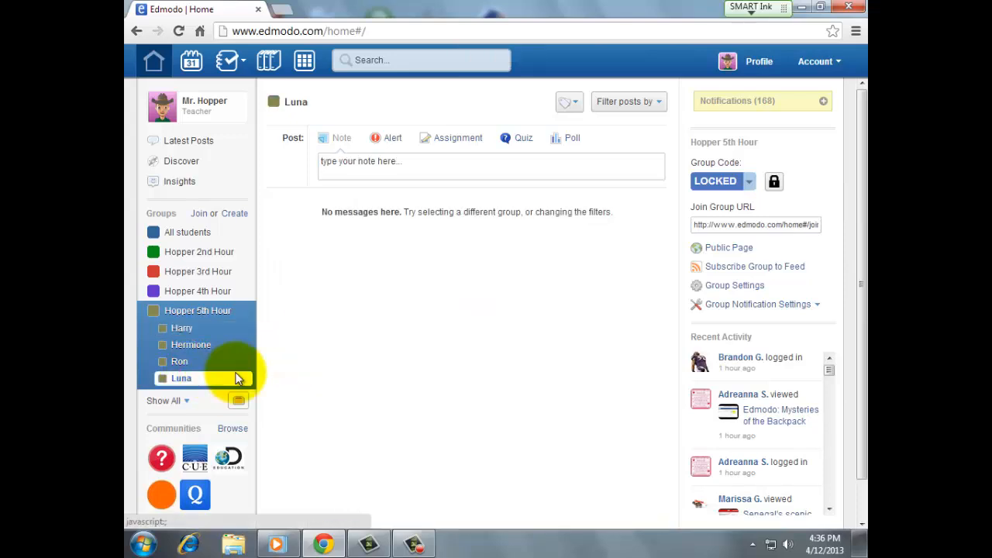
Delete the Luna small group from Hopper 5th Hour's list of small groups
{"action": "left_click", "coordinate": [189, 312]}
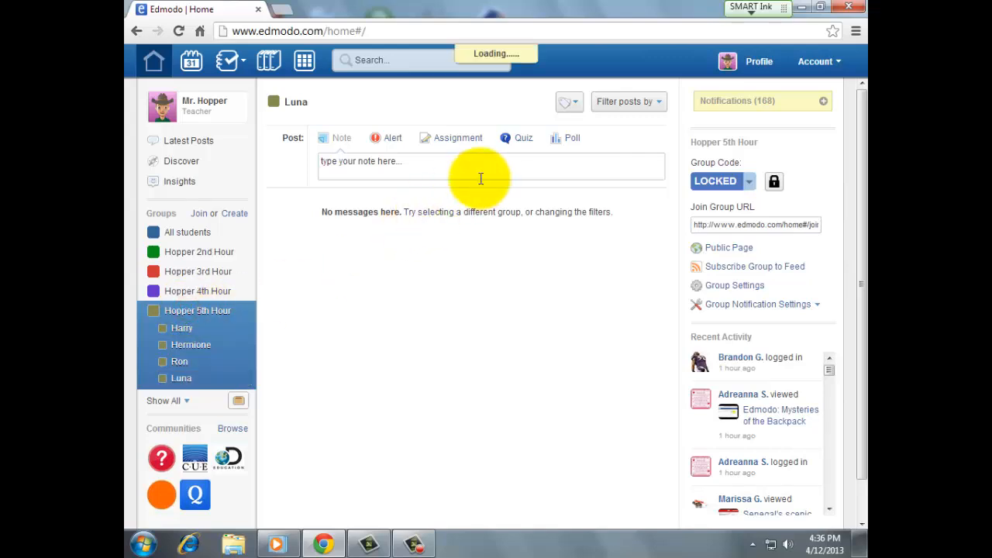
{"action": "left_click", "coordinate": [527, 147]}
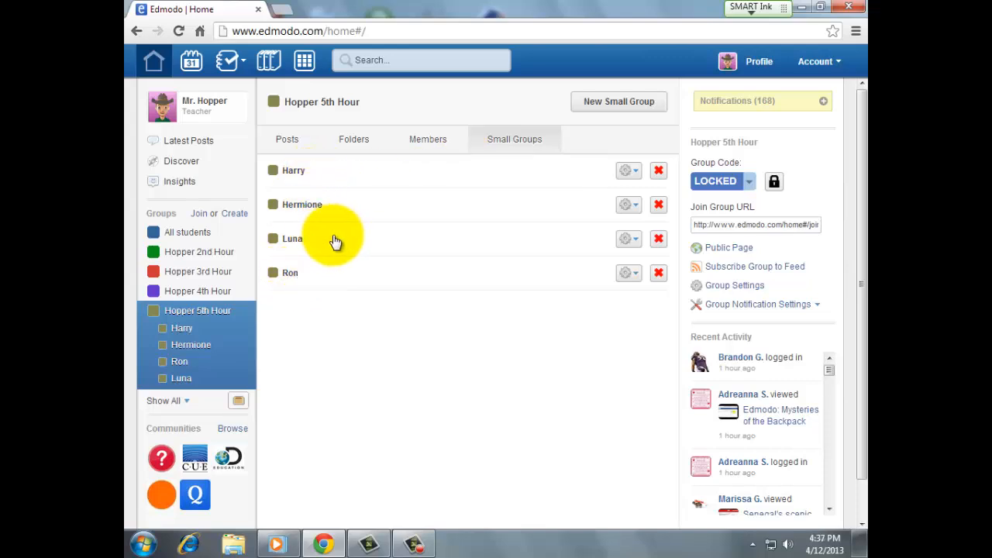
{"action": "left_click", "coordinate": [658, 240]}
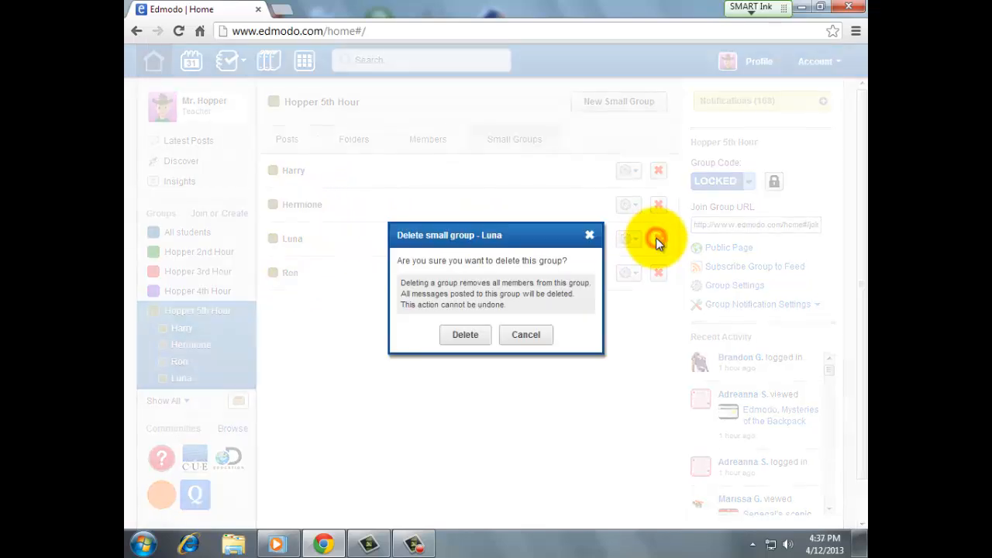
{"action": "left_click", "coordinate": [453, 338]}
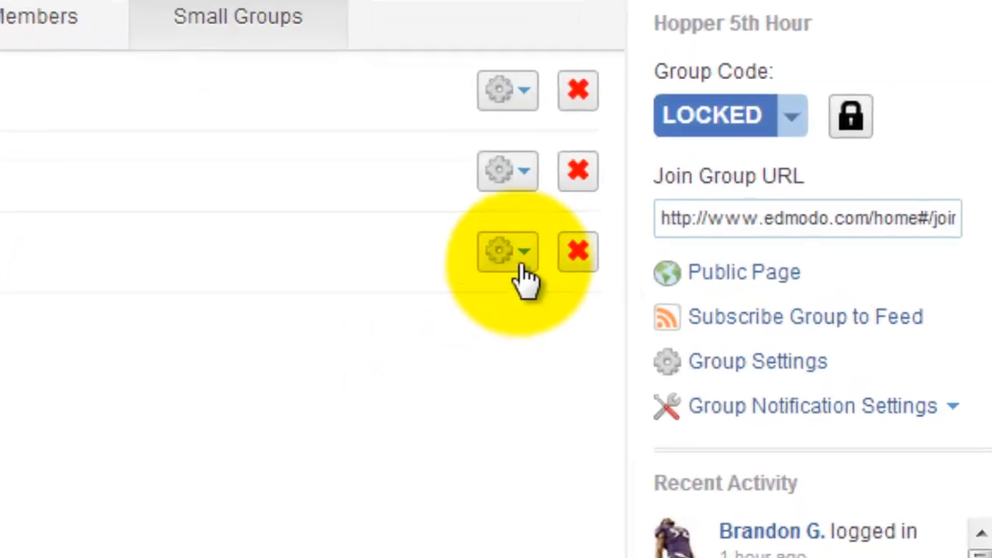
View the rename, description and archive options of the last small group in the list and close them unchanged
{"action": "left_click", "coordinate": [636, 241]}
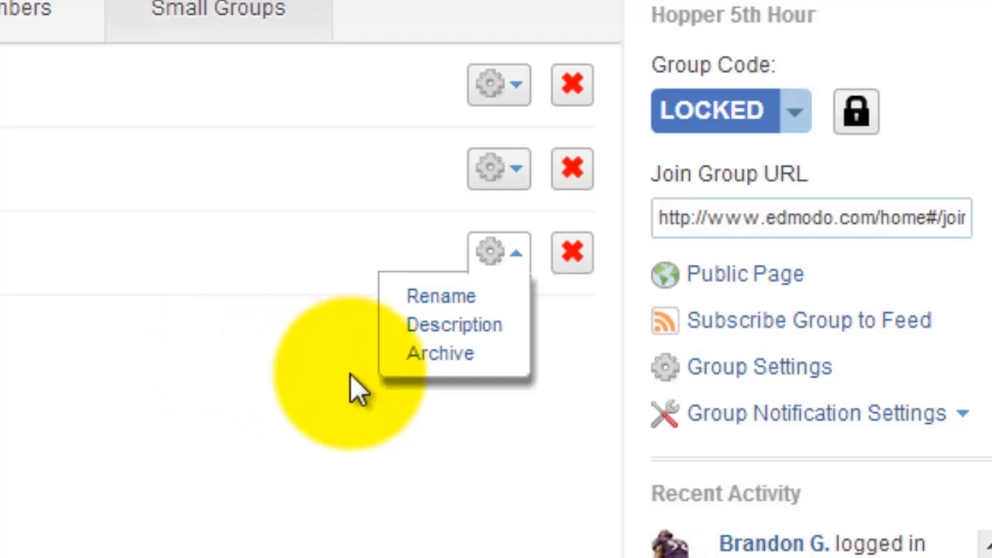
{"action": "left_click", "coordinate": [518, 258]}
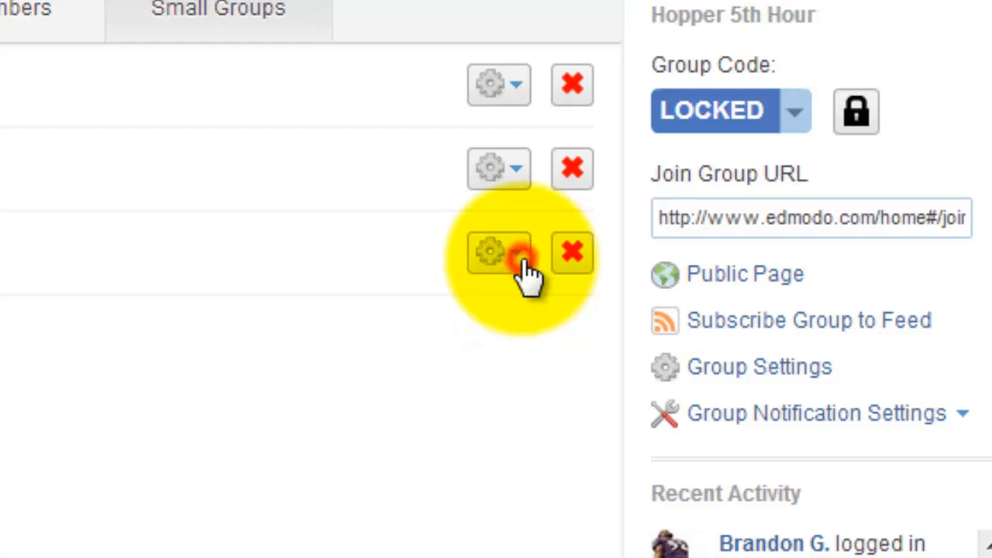
{"action": "left_click", "coordinate": [304, 443]}
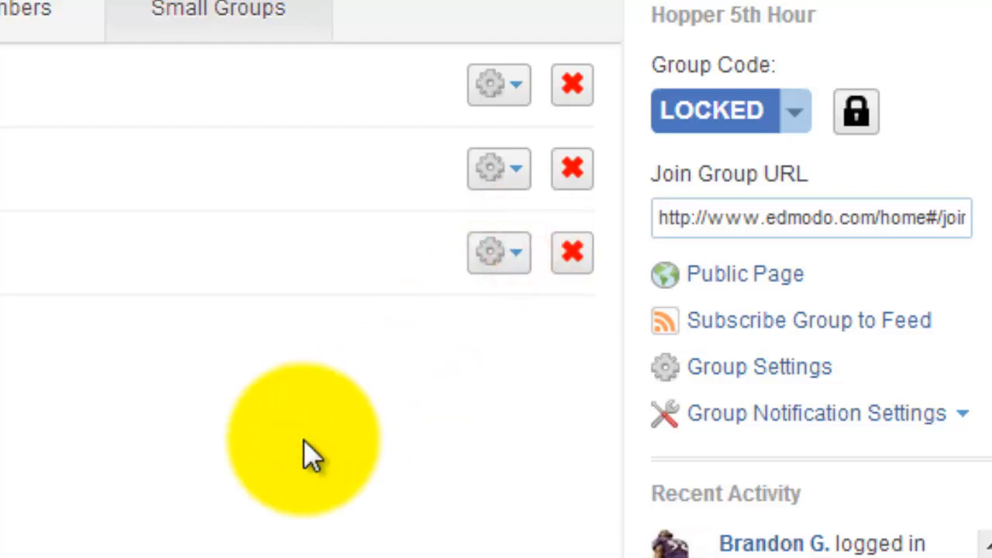